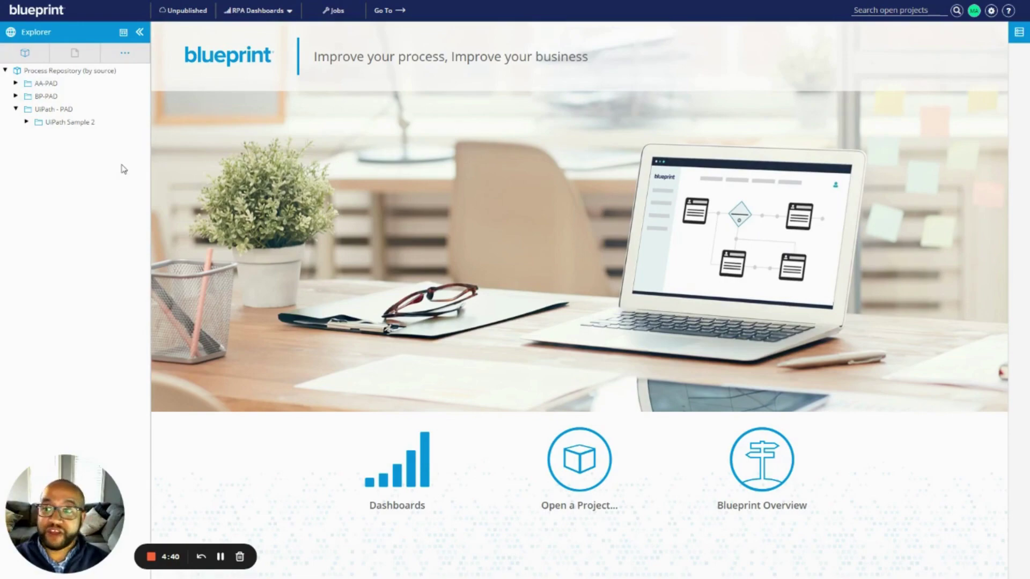
- Open the UiPath - PAD folder and start an Import from UiPath, then cancel without choosing a file
{"action": "left_click", "coordinate": [51, 112]}
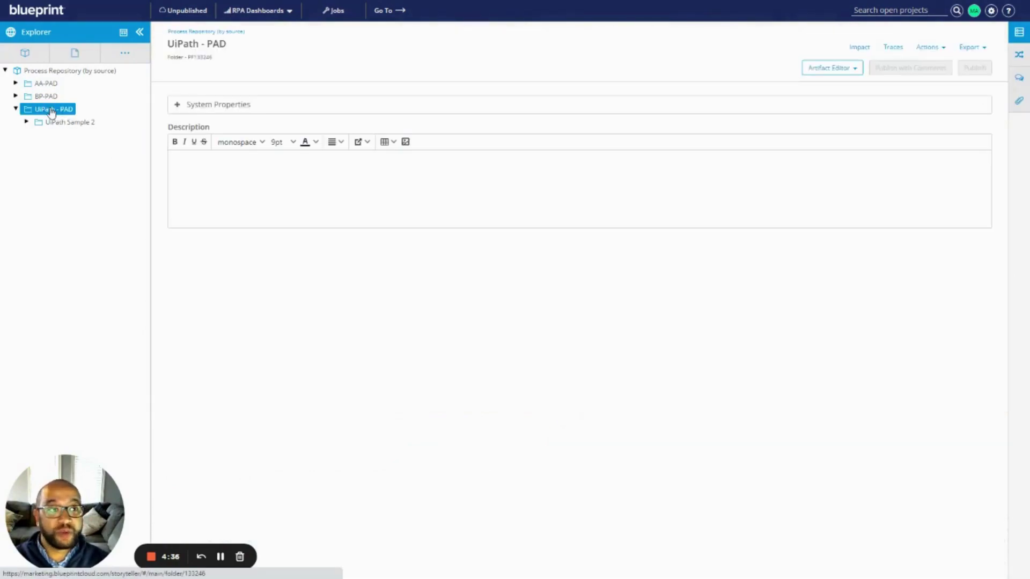
{"action": "left_click", "coordinate": [124, 55]}
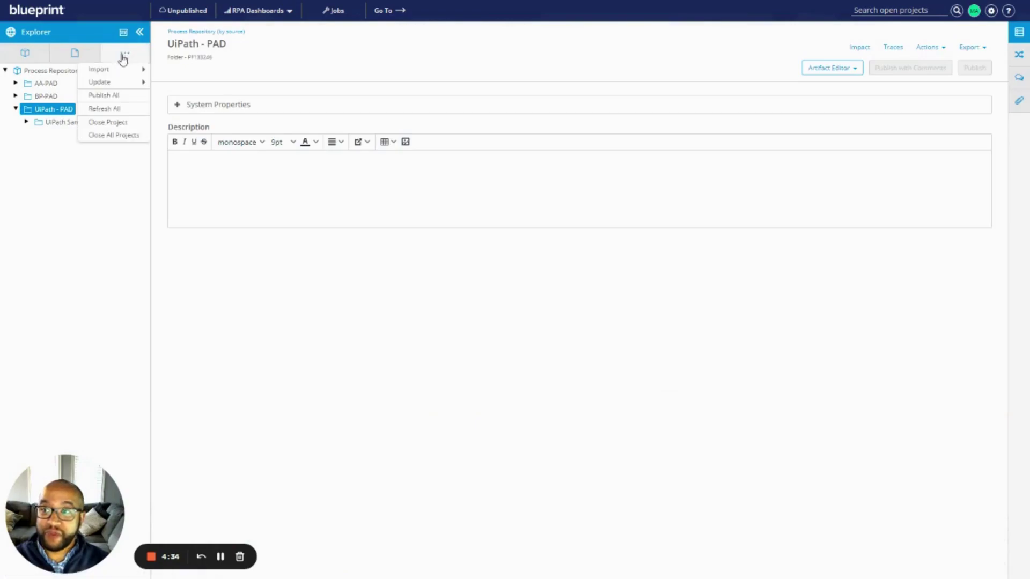
{"action": "mouse_move", "coordinate": [115, 70]}
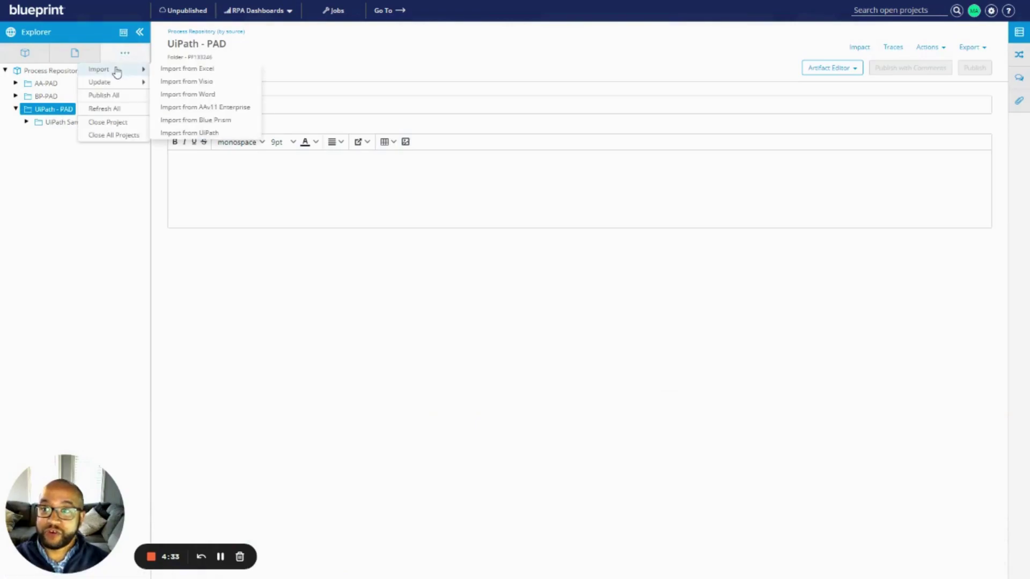
{"action": "left_click", "coordinate": [211, 135]}
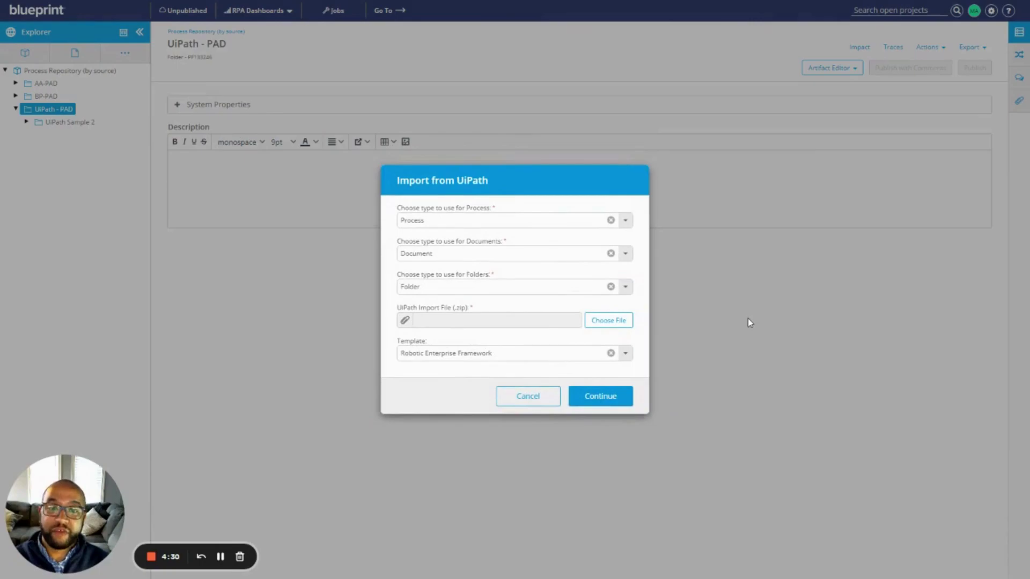
{"action": "left_click", "coordinate": [626, 325]}
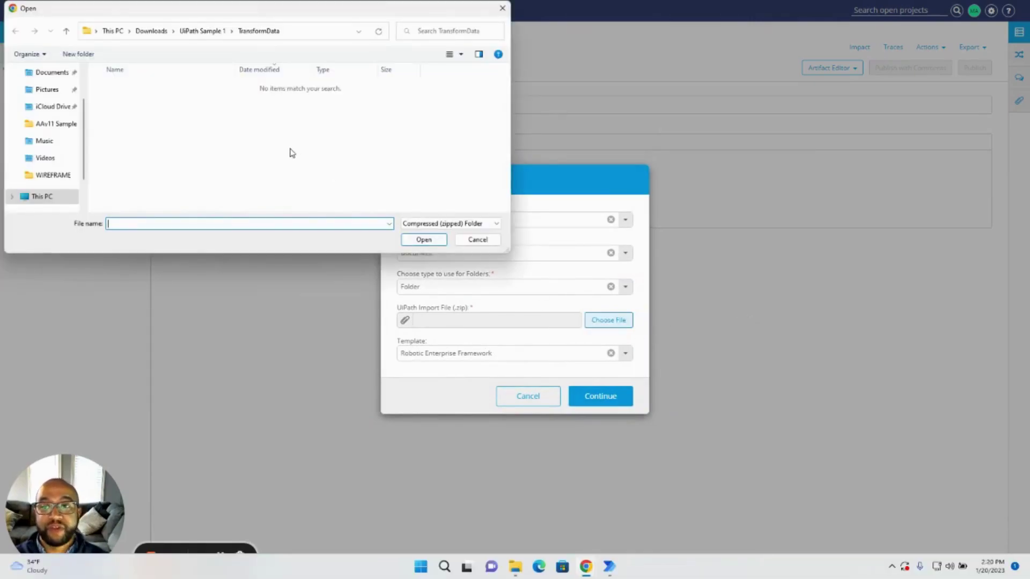
{"action": "left_click", "coordinate": [478, 239]}
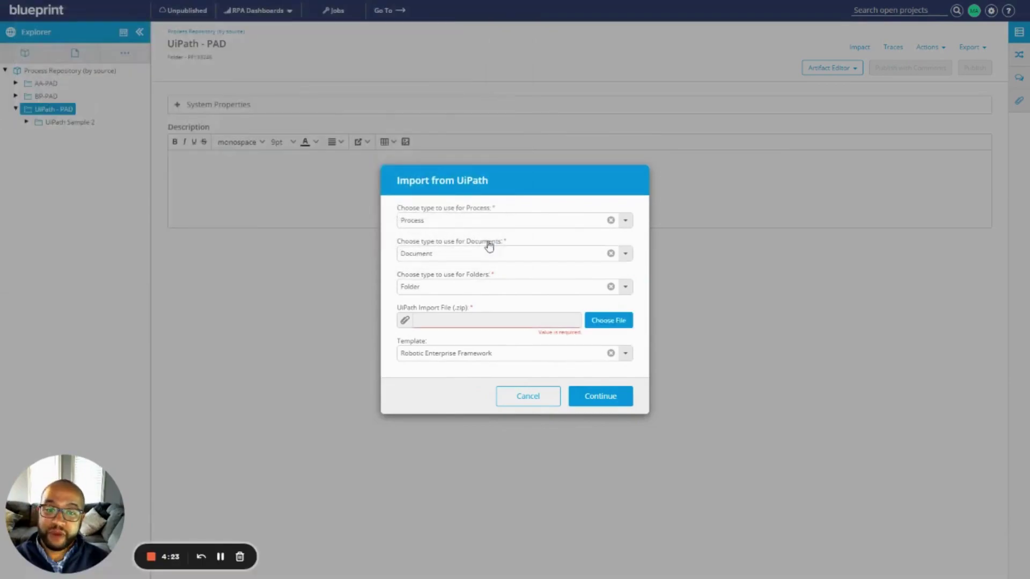
{"action": "left_click", "coordinate": [533, 400]}
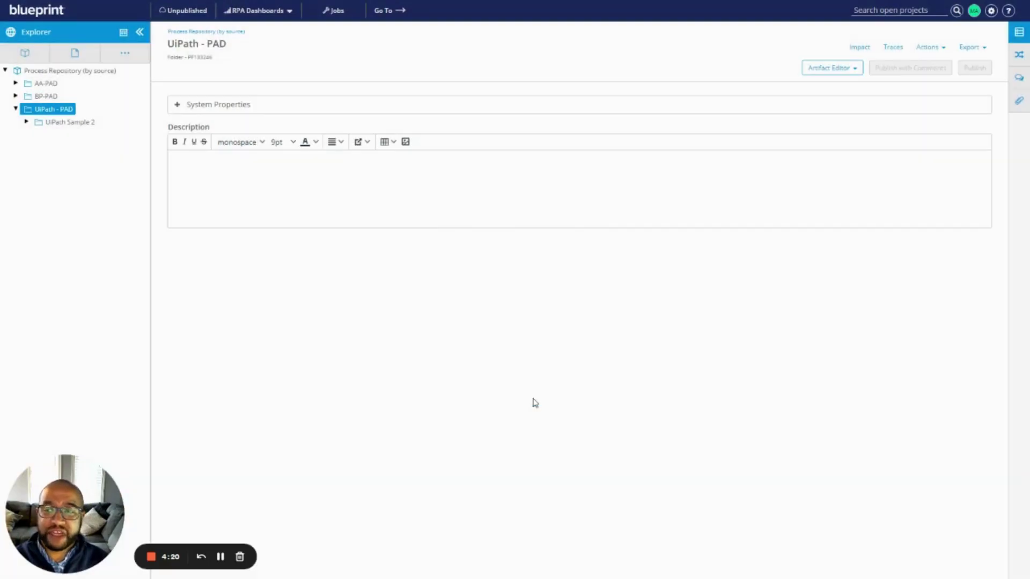
- Expand UiPath Sample 2 > ITRDS and open the AddValueToDictionary process diagram
{"action": "left_click", "coordinate": [26, 122]}
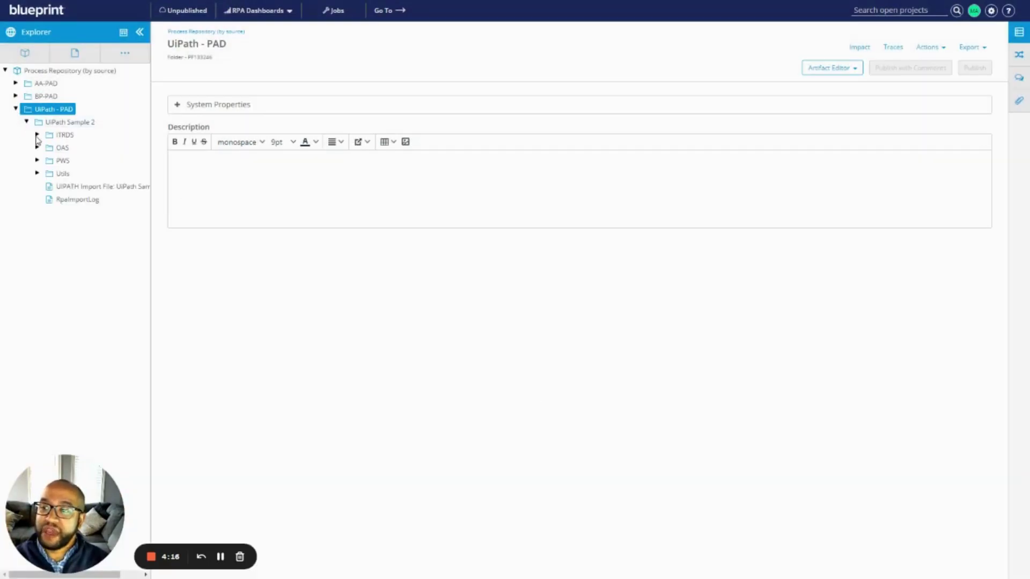
{"action": "left_click", "coordinate": [37, 135]}
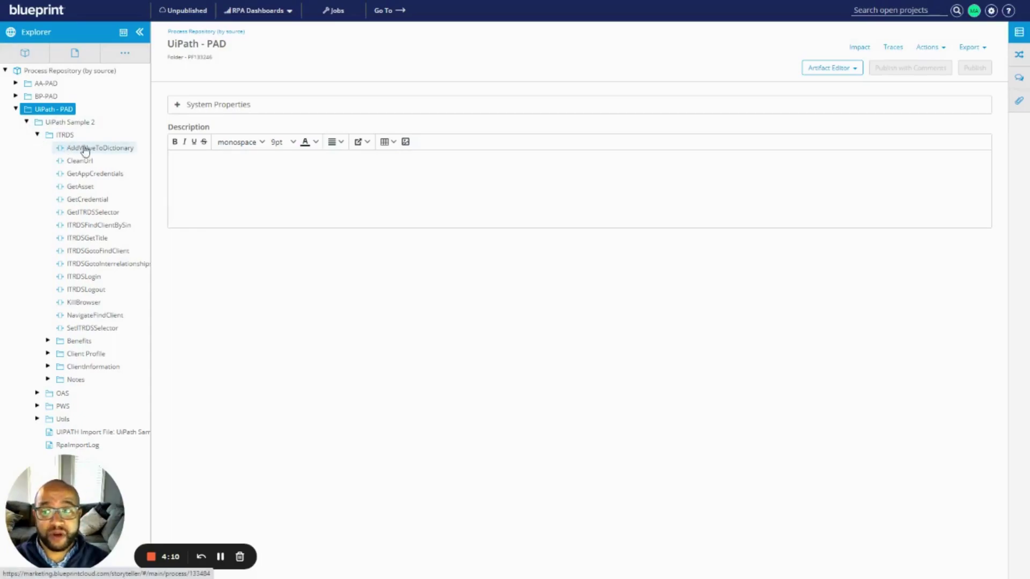
{"action": "left_click", "coordinate": [84, 149]}
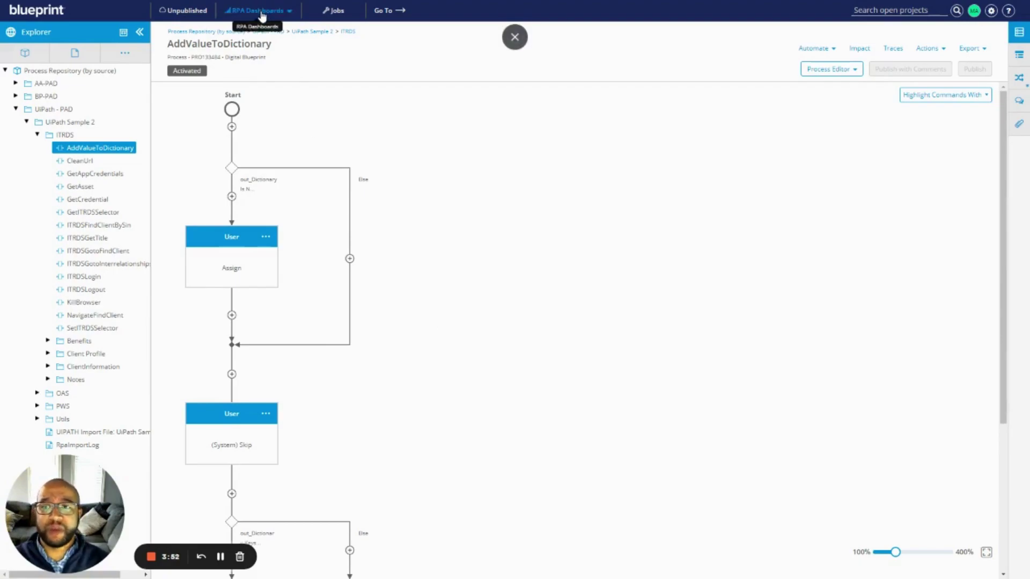
- Open the RPA statistics dashboard and sort its process table by Complexity, descending
{"action": "left_click", "coordinate": [263, 16]}
{"action": "left_click", "coordinate": [269, 31]}
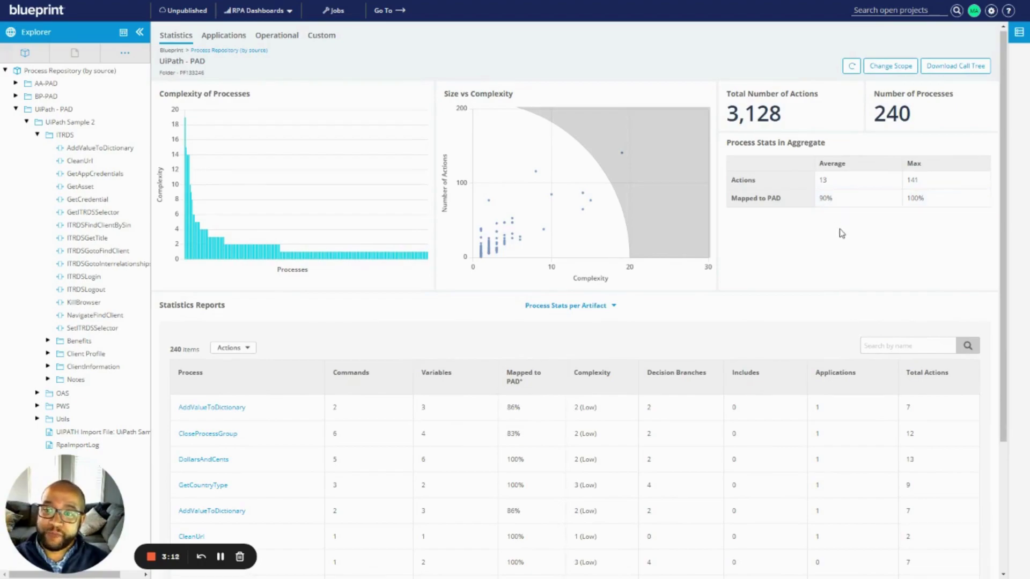
{"action": "left_click", "coordinate": [600, 381]}
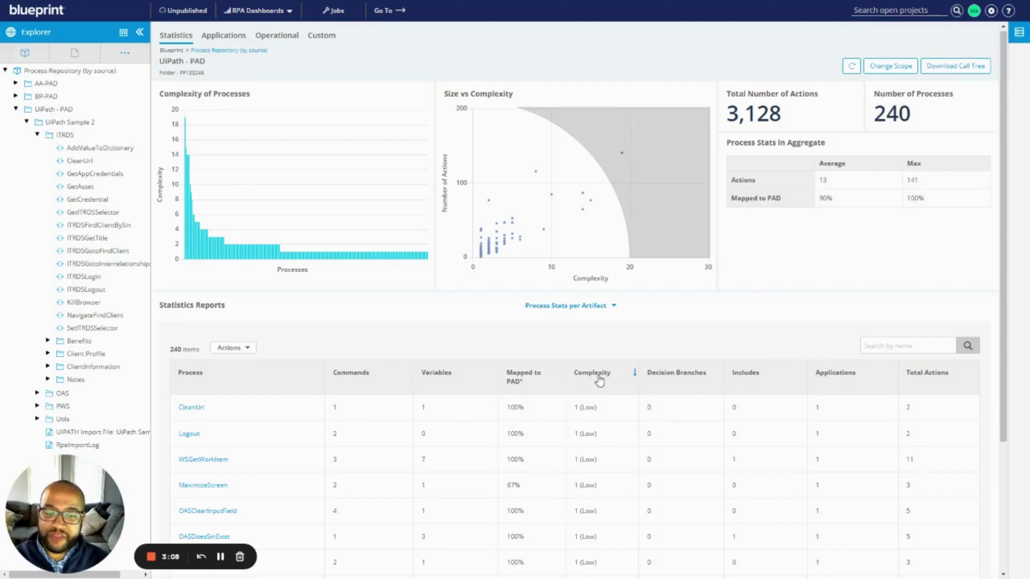
{"action": "left_click", "coordinate": [599, 381]}
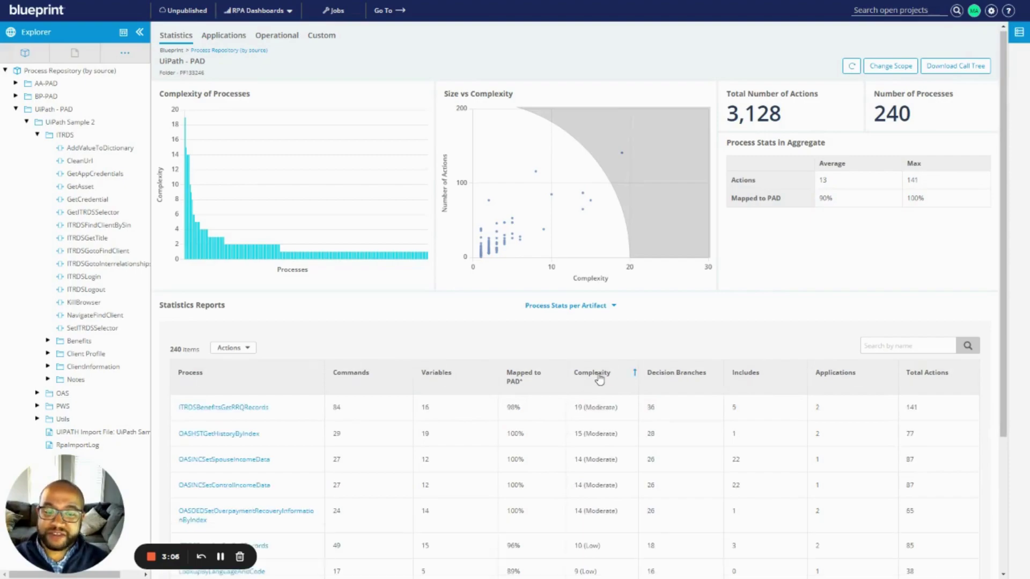
{"action": "scroll", "coordinate": [605, 375], "scroll_direction": "down", "scroll_amount": 1}
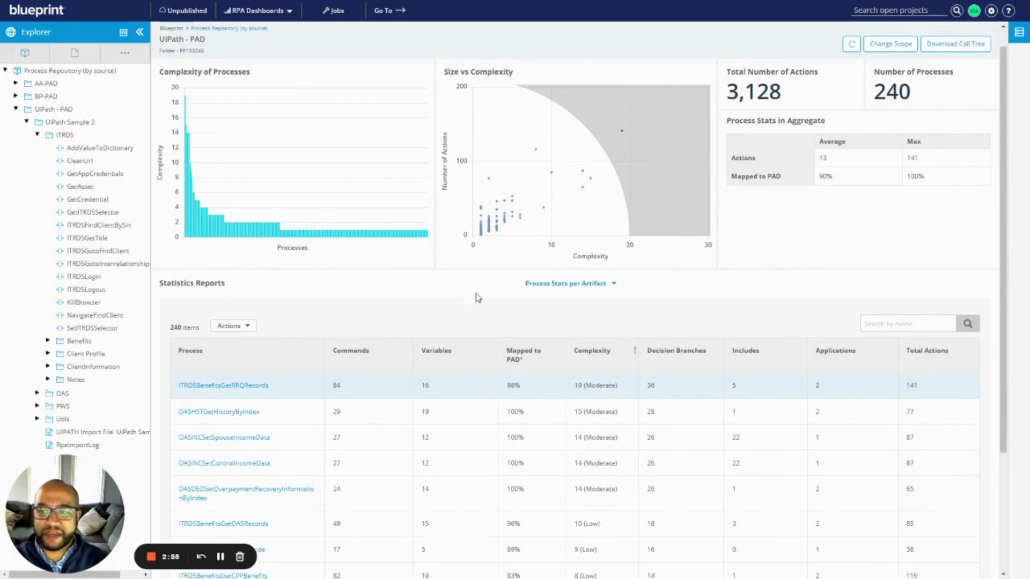
{"action": "scroll", "coordinate": [479, 295], "scroll_direction": "up", "scroll_amount": 1}
{"action": "scroll", "coordinate": [479, 295], "scroll_direction": "up", "scroll_amount": 1}
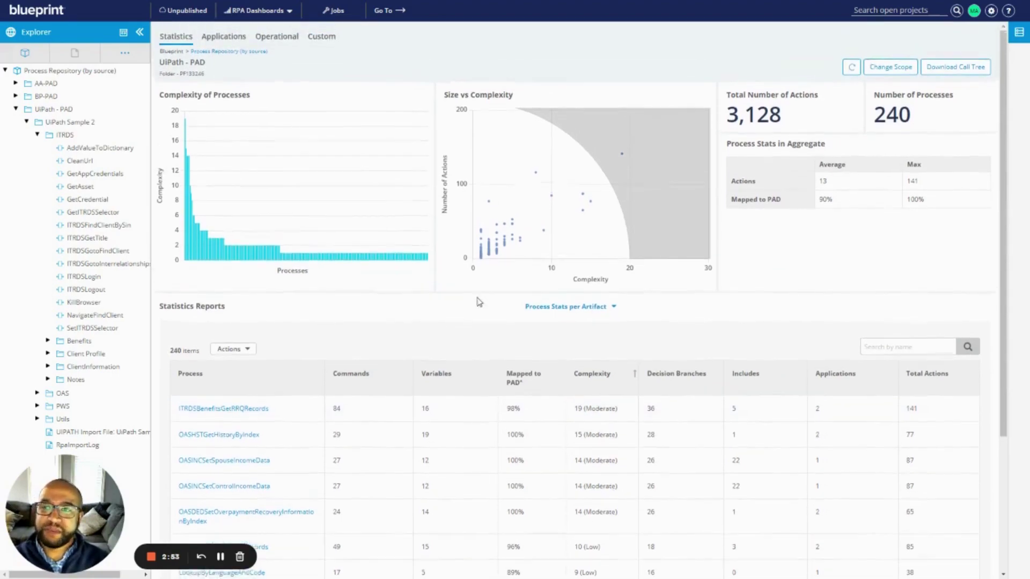
- Switch to the Applications dashboard and filter processes by name for 'excel', then 'ui'
{"action": "left_click", "coordinate": [212, 42]}
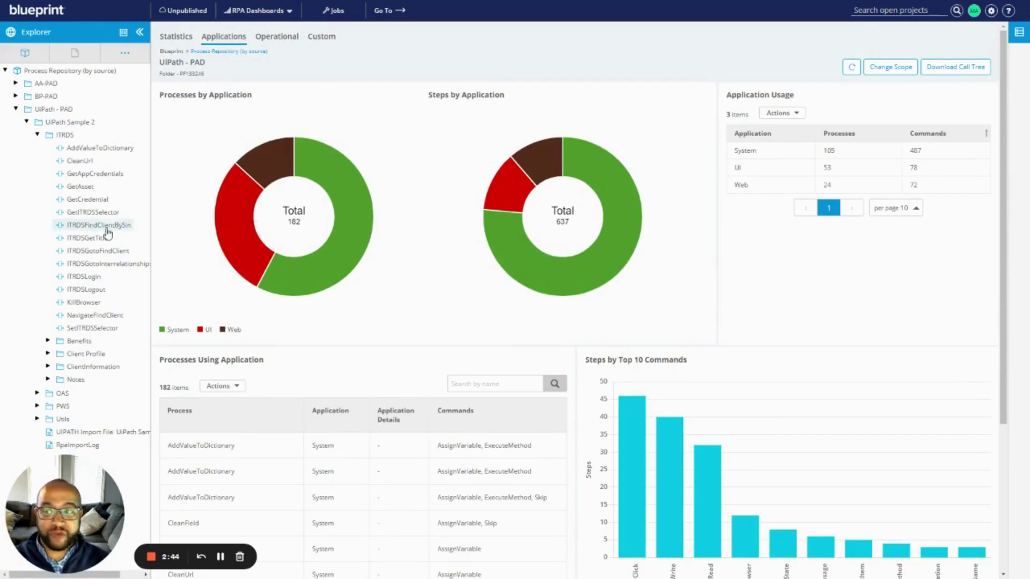
{"action": "left_click", "coordinate": [503, 382]}
{"action": "type", "text": "excel"}
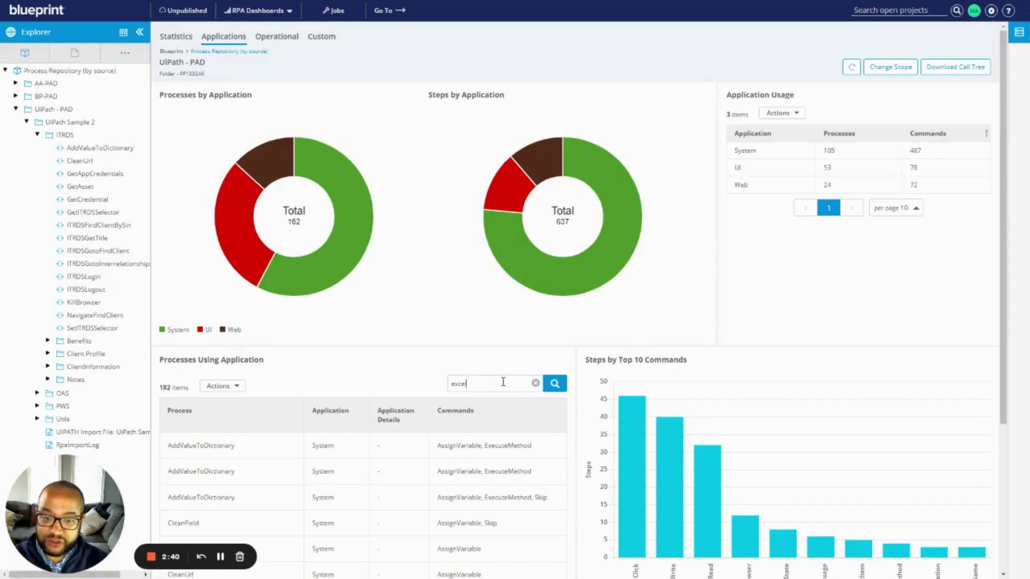
{"action": "key", "text": "Return"}
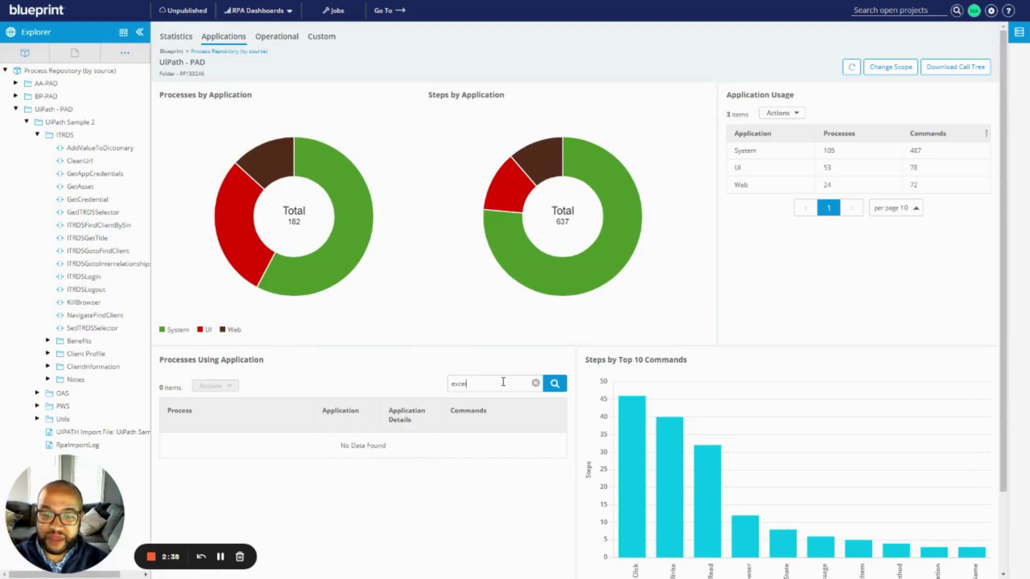
{"action": "key", "text": "BackSpace"}
{"action": "key", "text": "BackSpace"}
{"action": "key", "text": "BackSpace"}
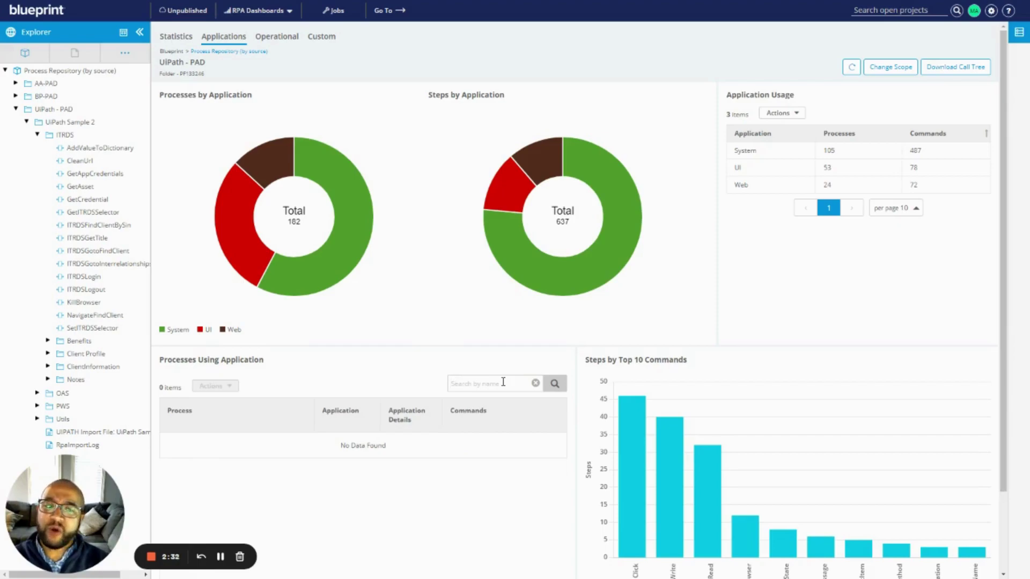
{"action": "type", "text": "ui"}
{"action": "key", "text": "Return"}
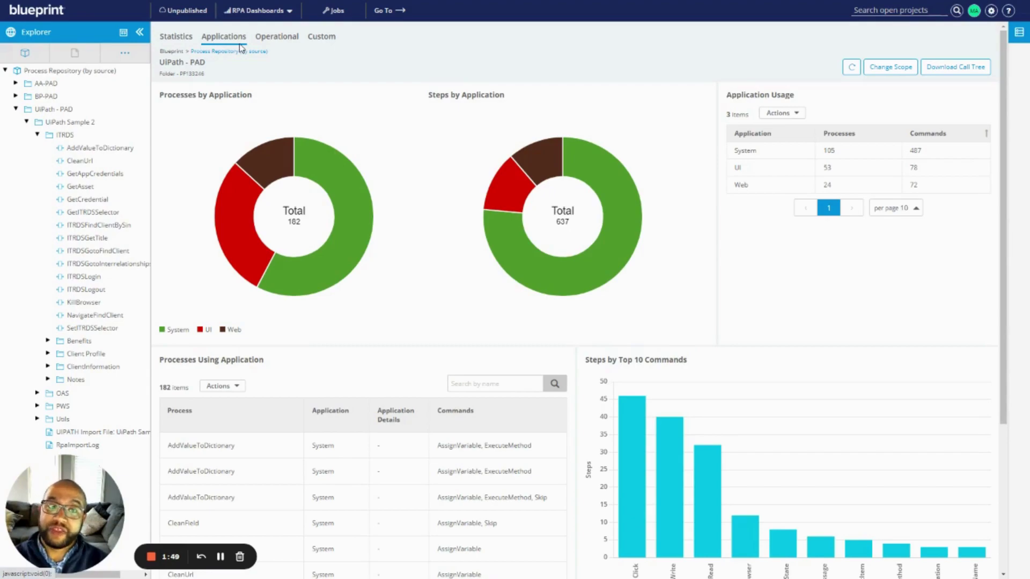
- Open the Custom dashboard with savings, runtime hours, runs and business value
{"action": "left_click", "coordinate": [316, 42]}
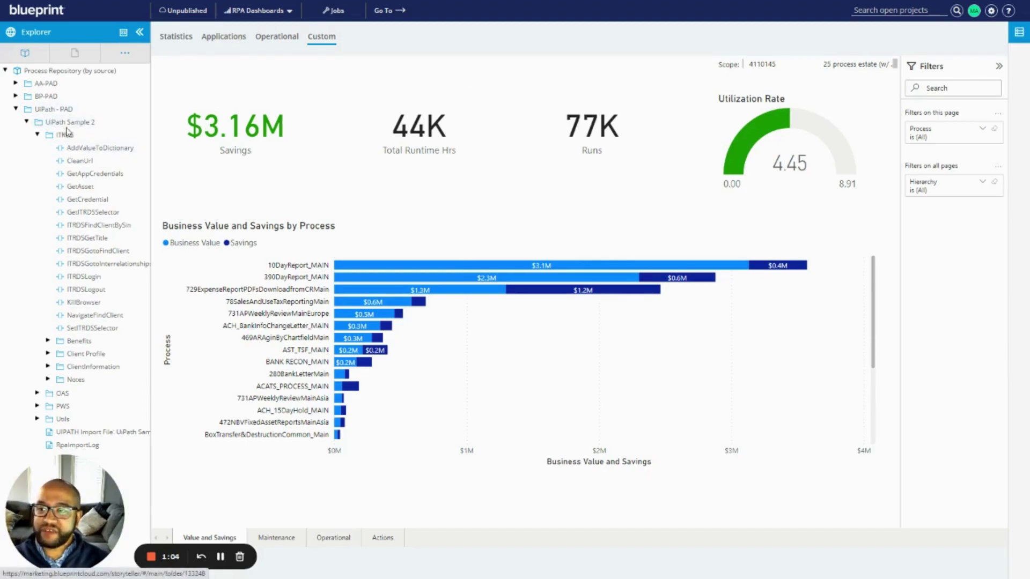
- Export the AddValueToDictionary process as an artifact to Power Automate Desktop
{"action": "left_click", "coordinate": [70, 150]}
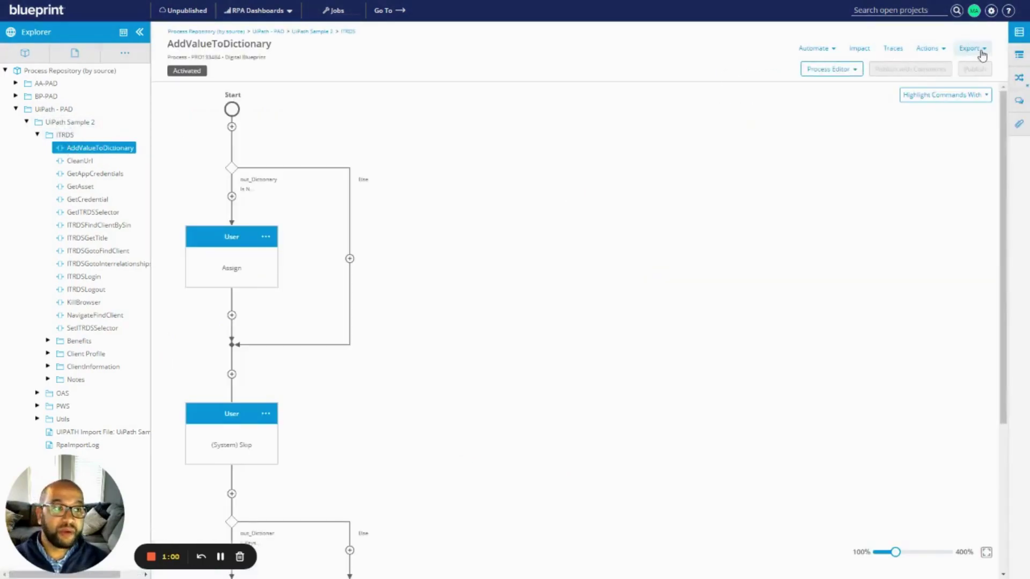
{"action": "left_click", "coordinate": [981, 54]}
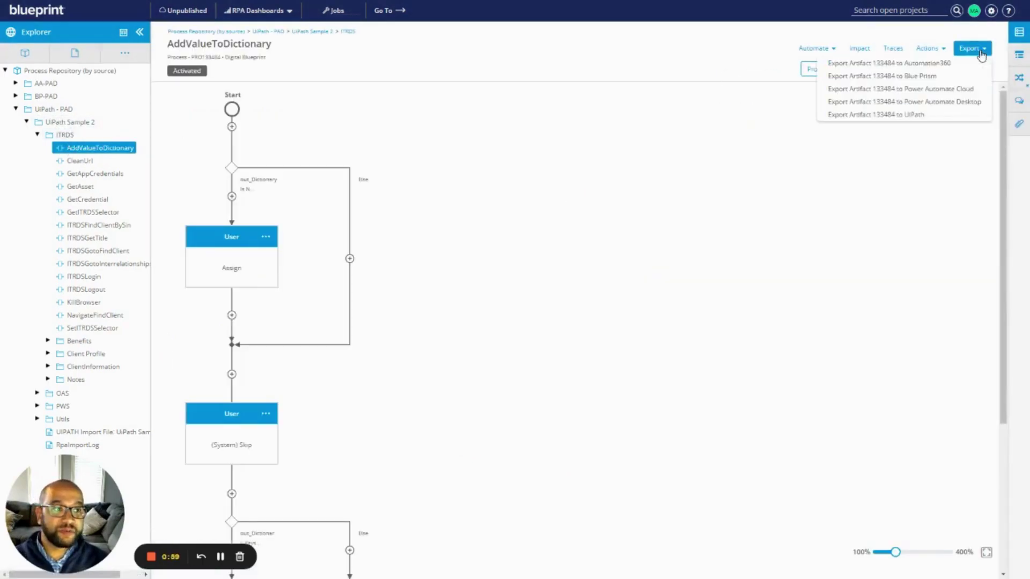
{"action": "left_click", "coordinate": [965, 102]}
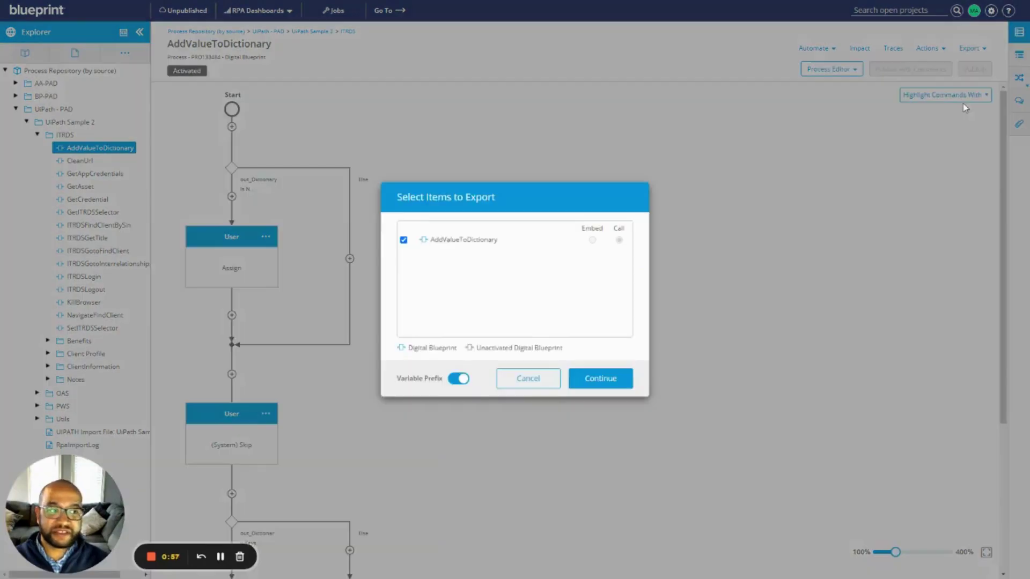
{"action": "left_click", "coordinate": [593, 380]}
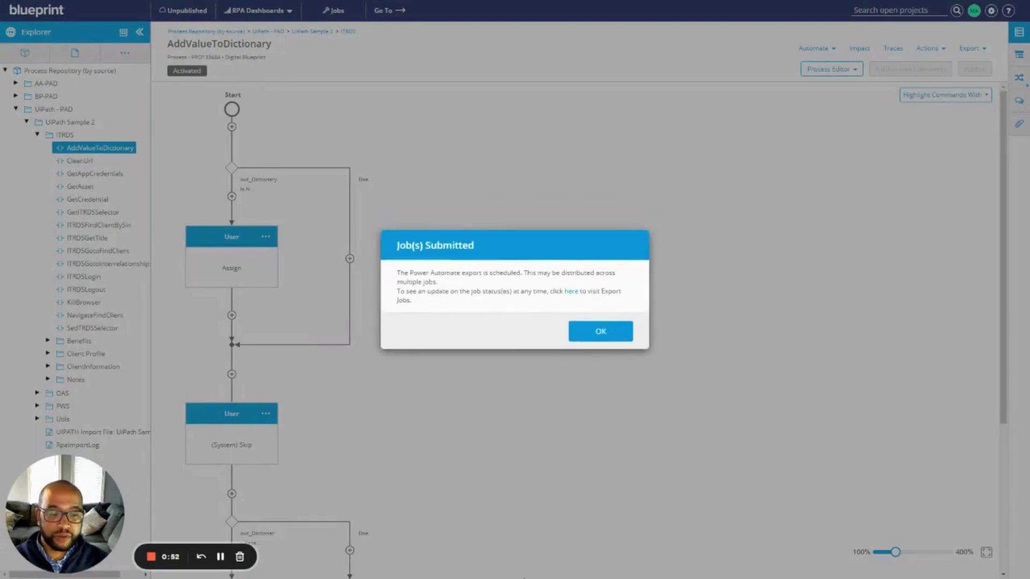
- Bring up the GetCountryType-235 flow in Power Automate Desktop and select its line-3 If action
{"action": "key", "text": "alt+Tab"}
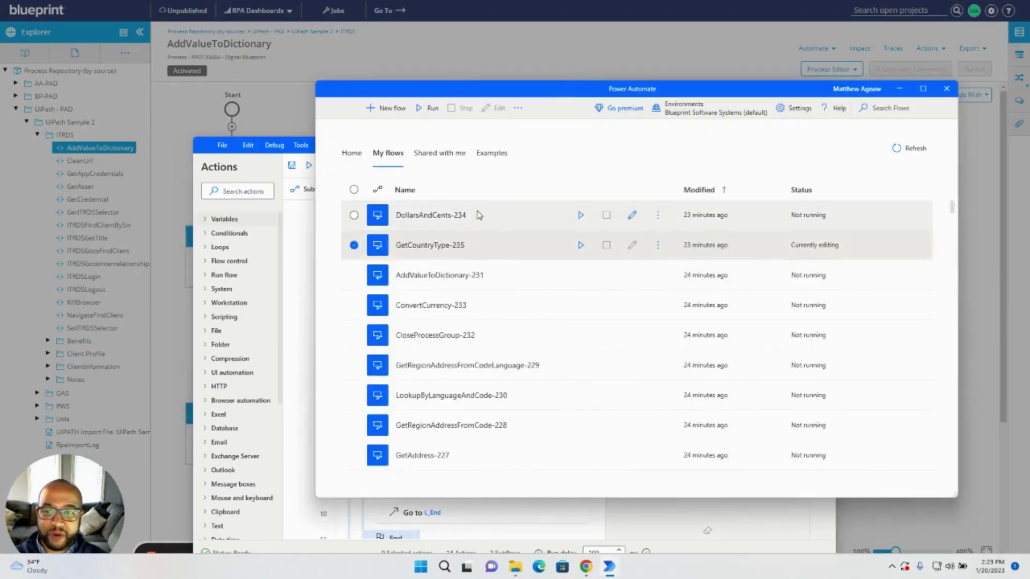
{"action": "left_click", "coordinate": [298, 251]}
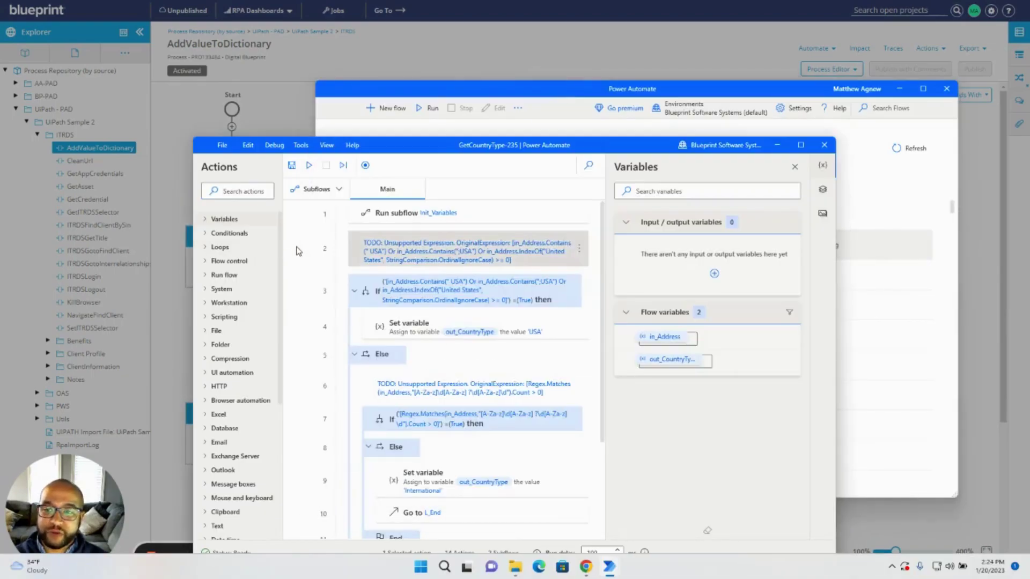
{"action": "left_click", "coordinate": [493, 304]}
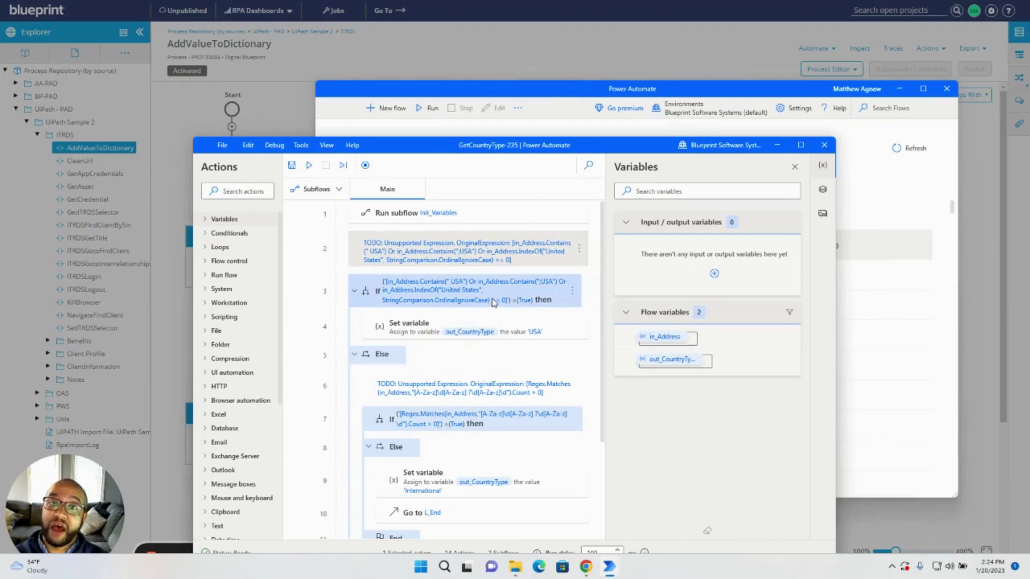